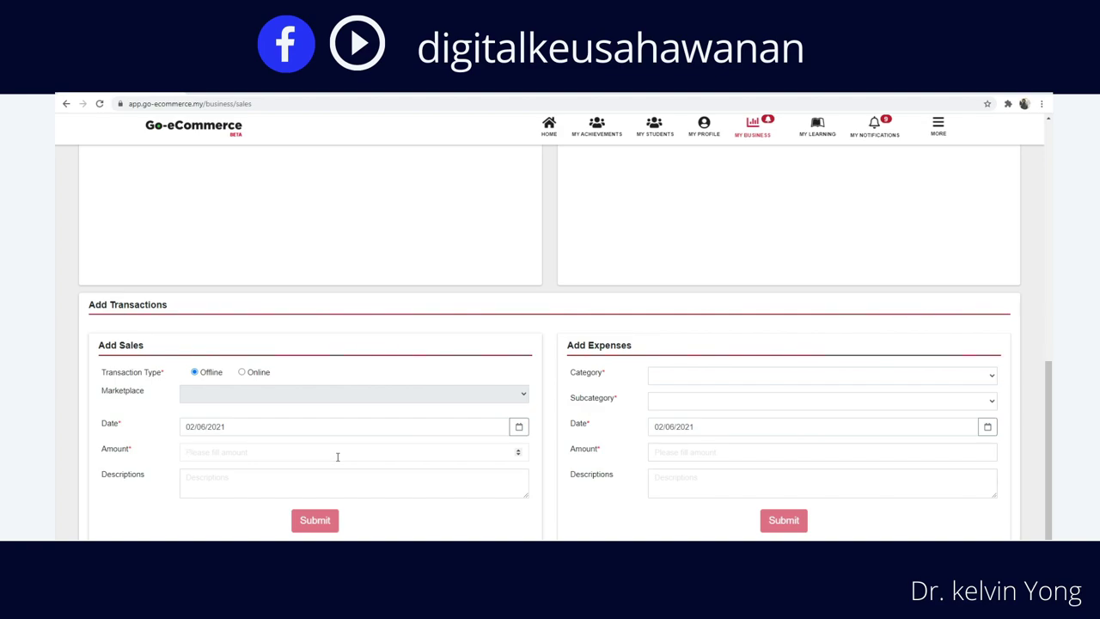
Record an offline sale with an amount of 20 and the description "jualan nasi lemak", and submit it.
text(20)
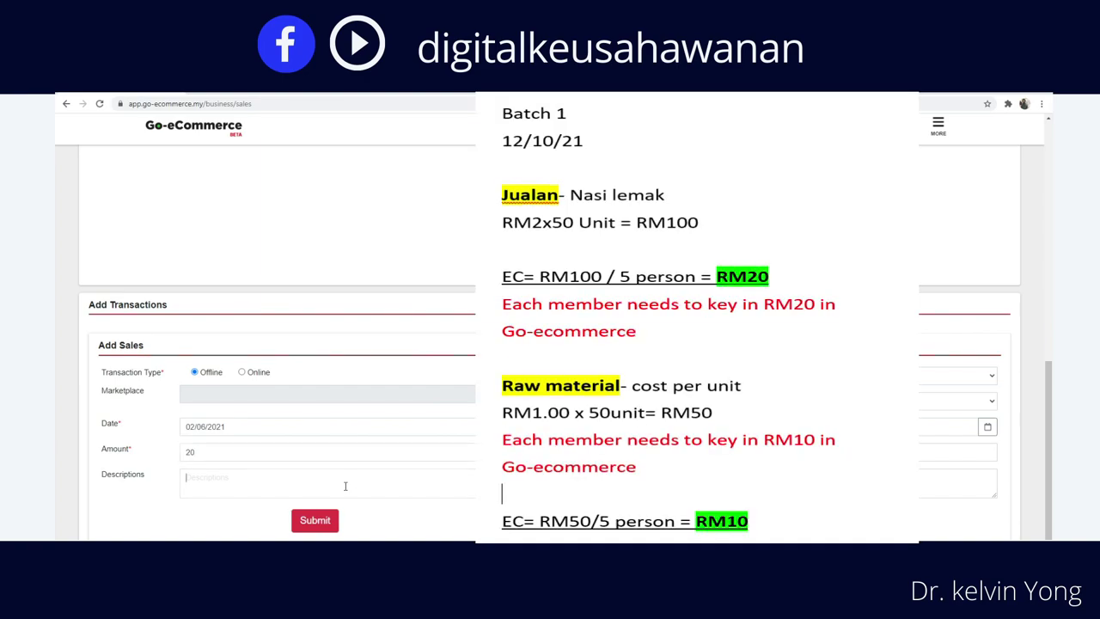
click(345, 486)
text(jualan nasi lemak)
click(326, 524)
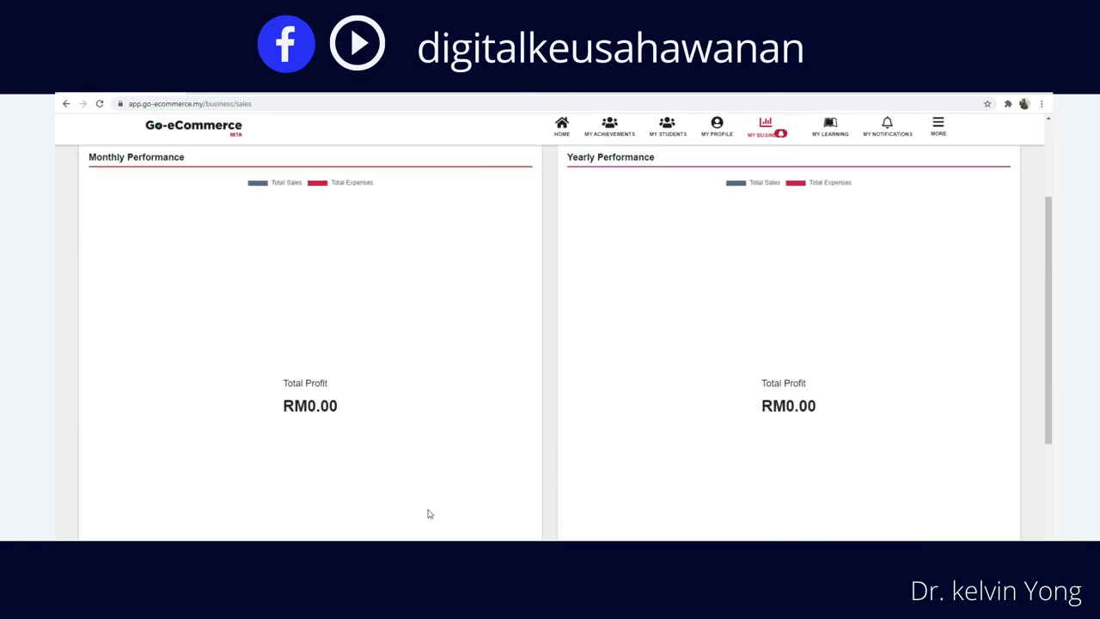
scroll(529, 400, up, 1)
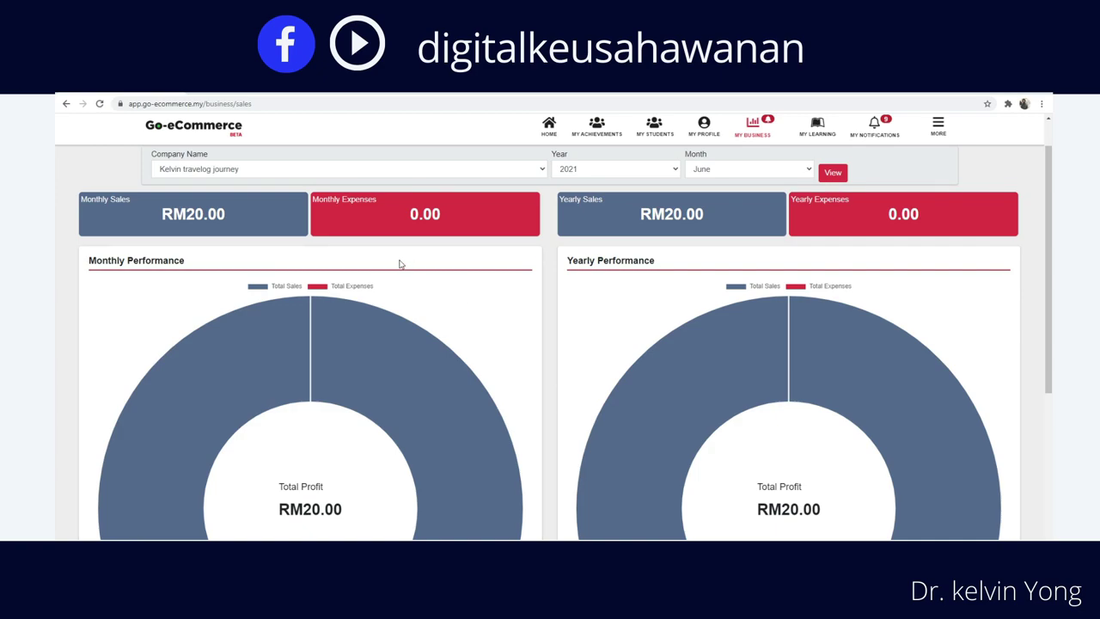
Fill in a new expense with category Goods, subcategory Raw material and an amount of 10.
scroll(547, 344, down, 1)
scroll(547, 344, down, 5)
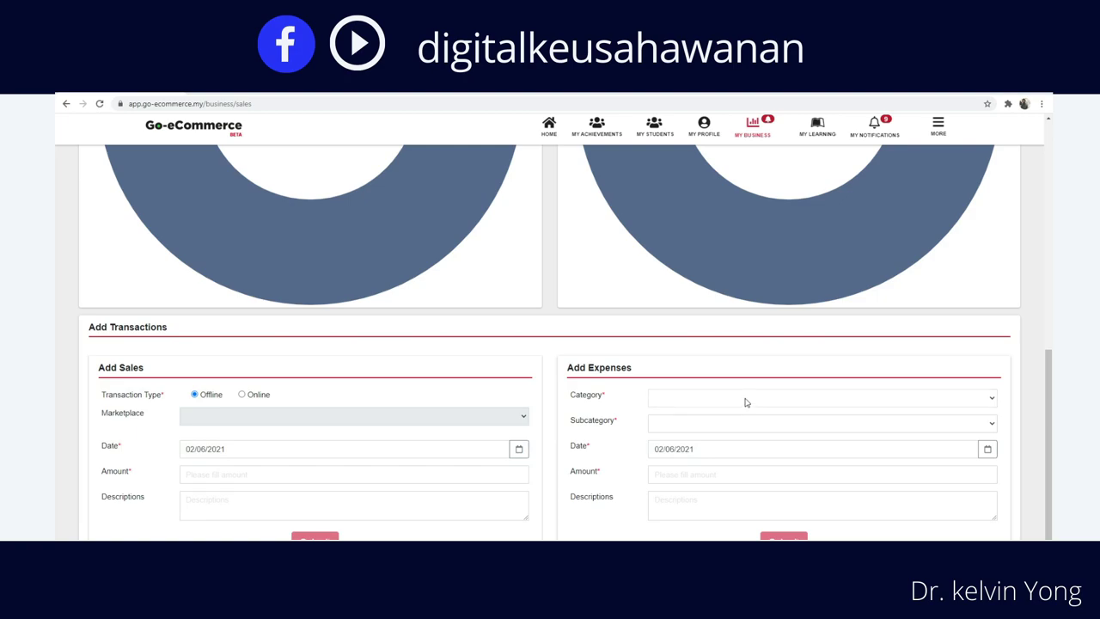
click(748, 468)
click(712, 419)
click(695, 443)
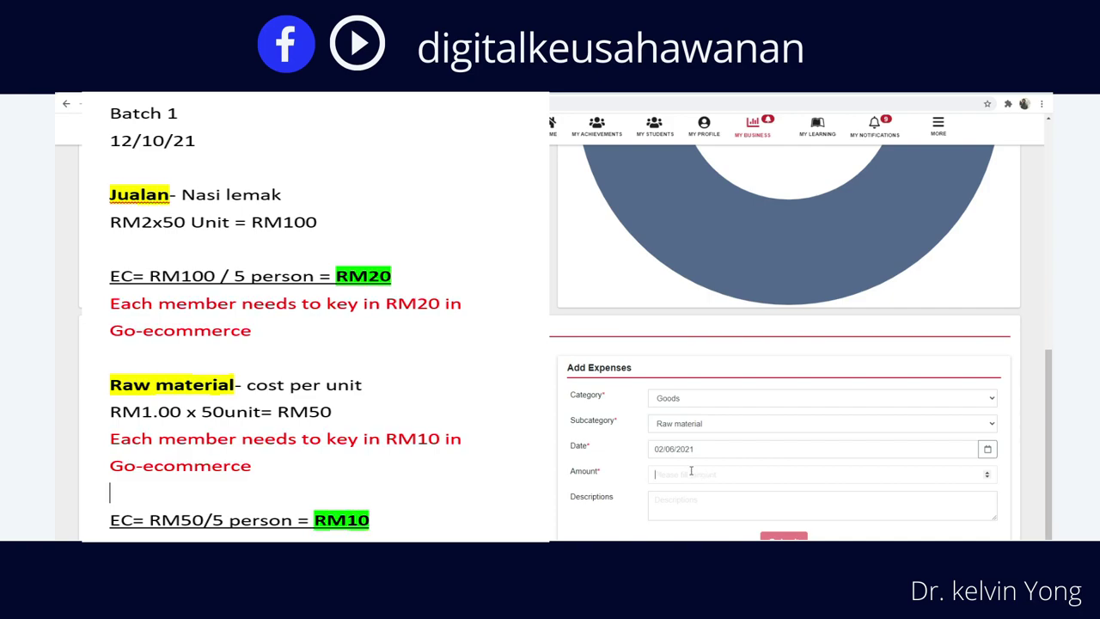
click(691, 471)
text(10)
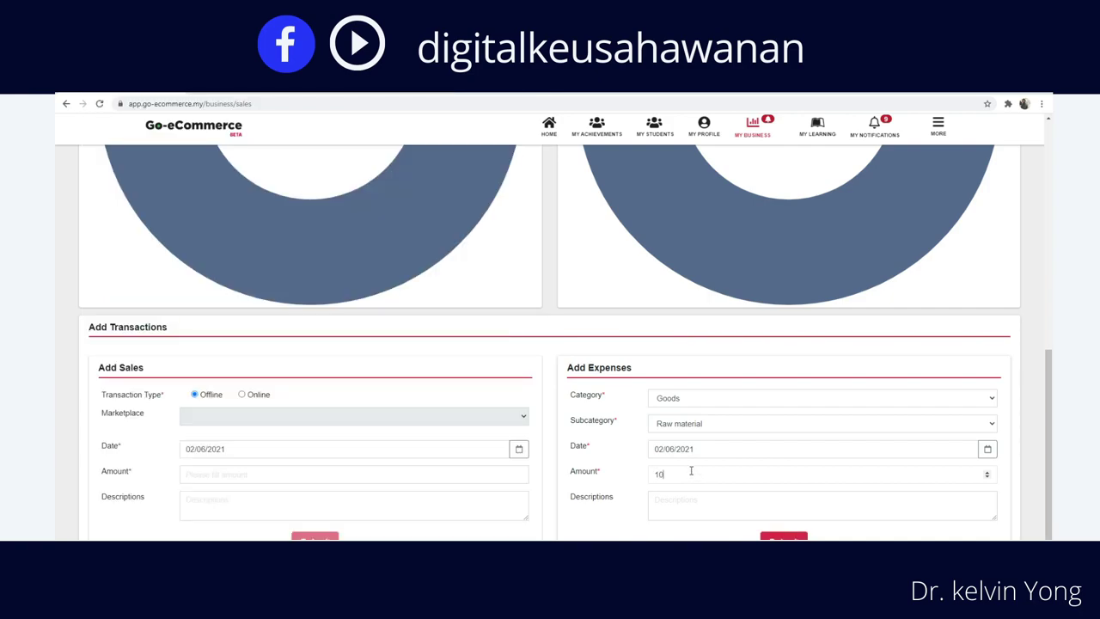
Describe the raw material expense as "kos bahan mentah nasi lemak" and submit it.
click(700, 504)
text(do)
text(kos m)
key(BackSpace)
key(BackSpace)
text(bahan mentah nasi lemak)
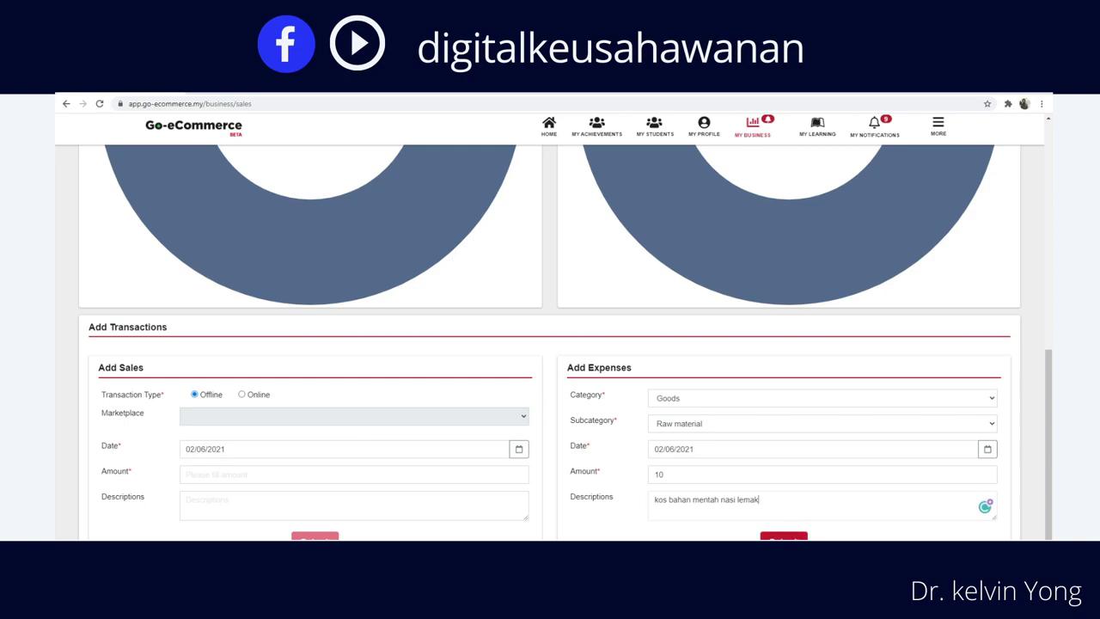
click(784, 538)
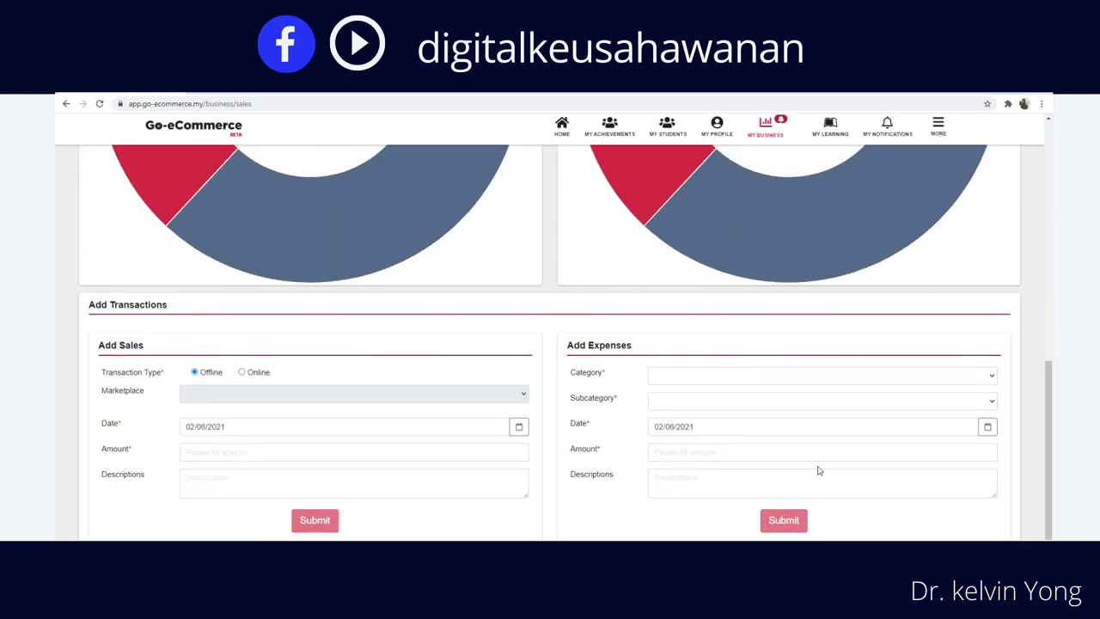
Review the monthly and yearly sales, expenses and profit figures on the business dashboard.
scroll(876, 459, up, 3)
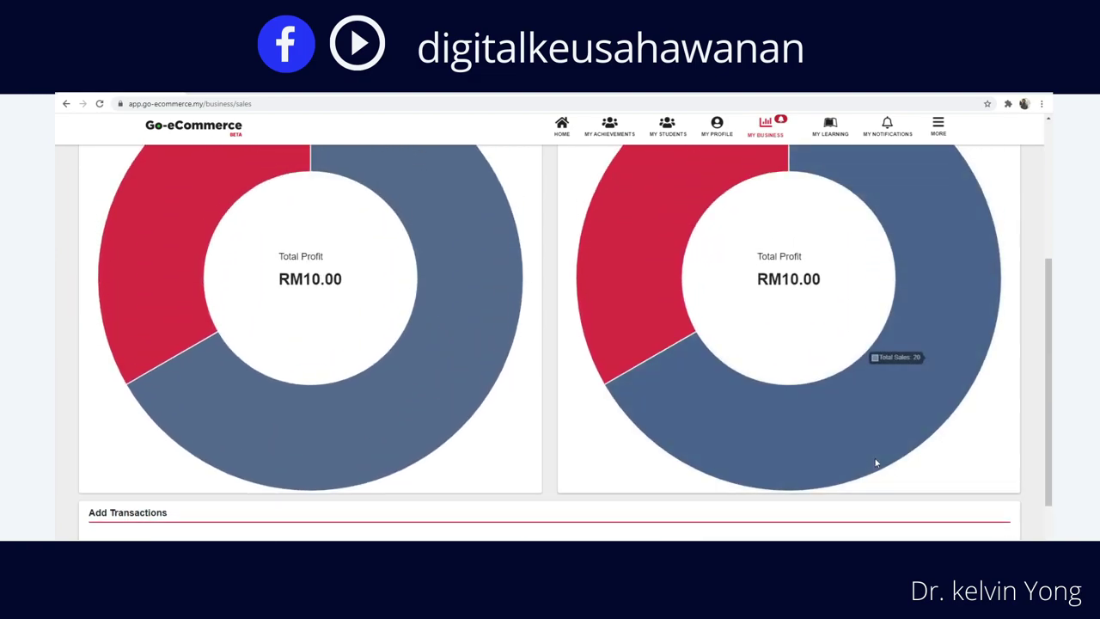
scroll(876, 455, up, 1)
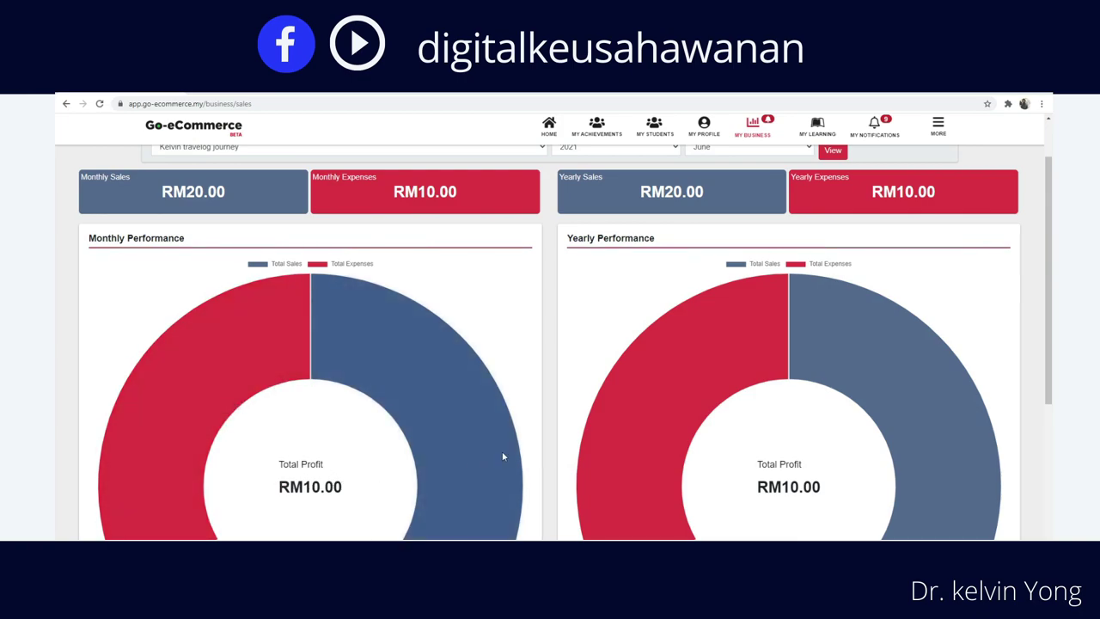
scroll(540, 447, up, 1)
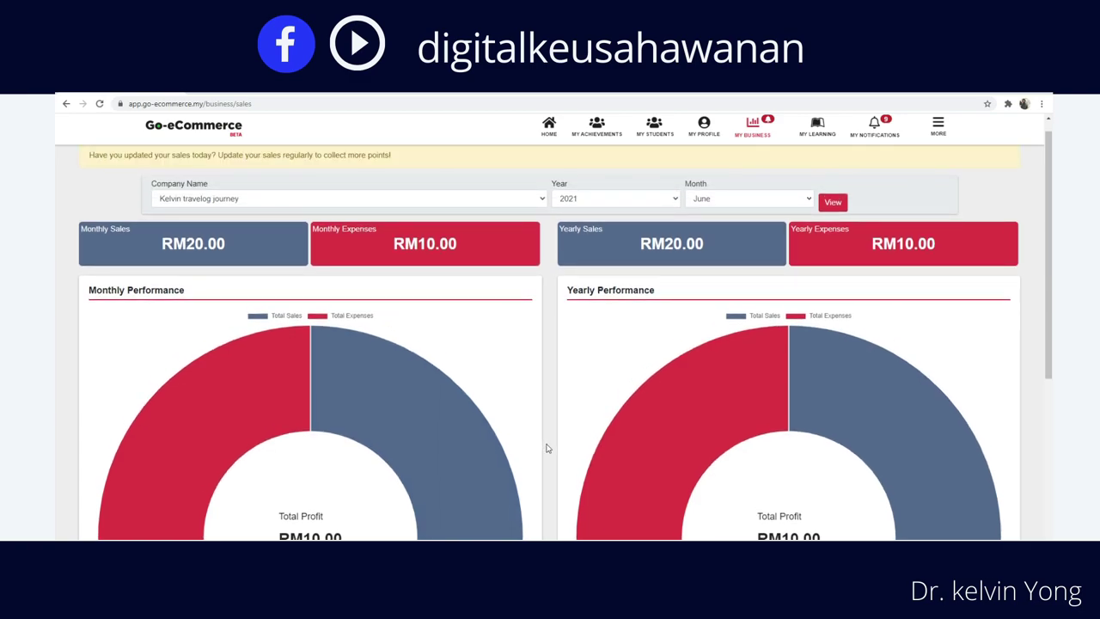
scroll(546, 448, down, 1)
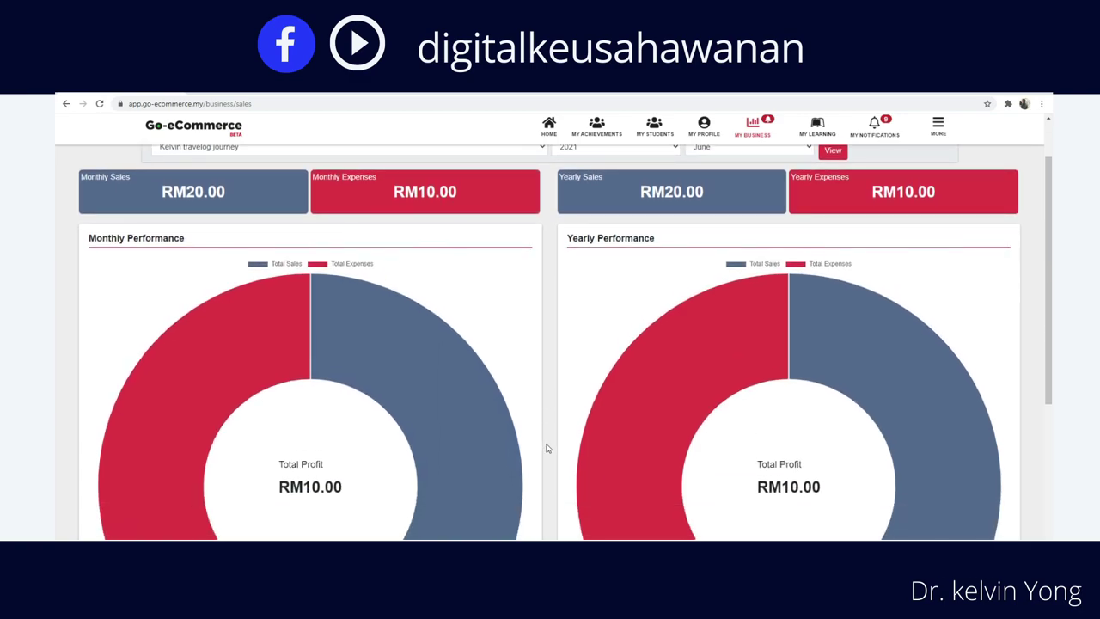
scroll(546, 448, down, 5)
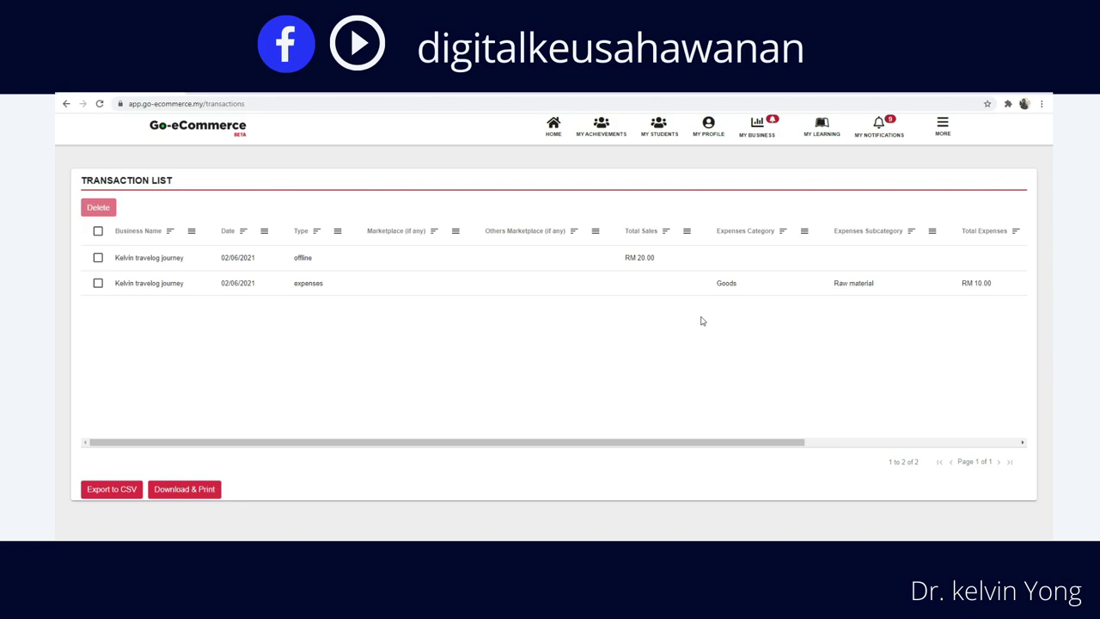
click(477, 285)
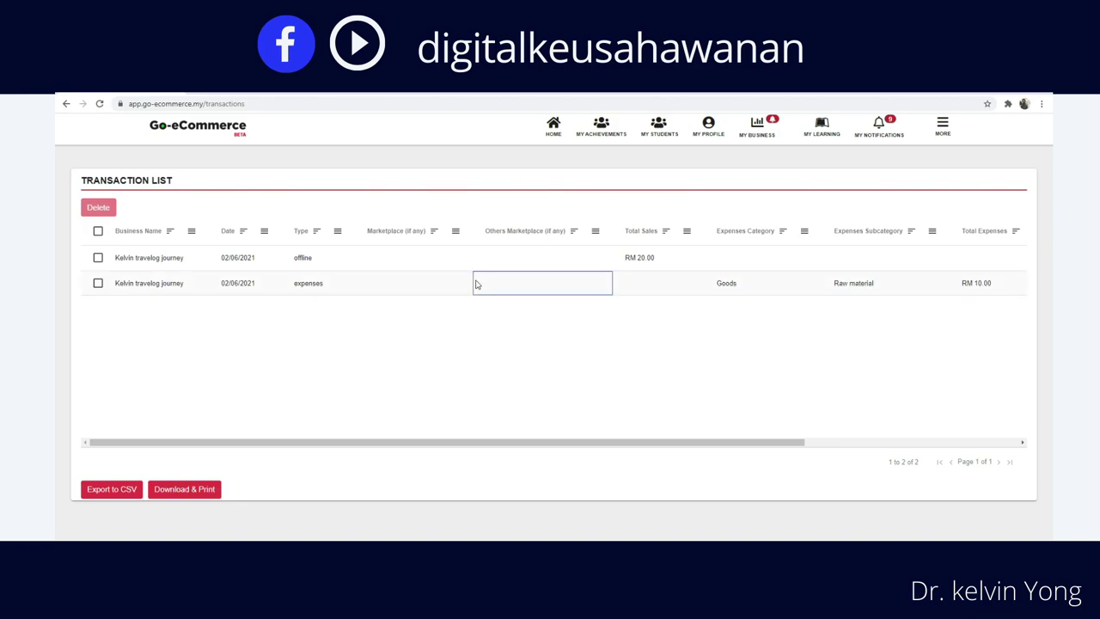
click(98, 283)
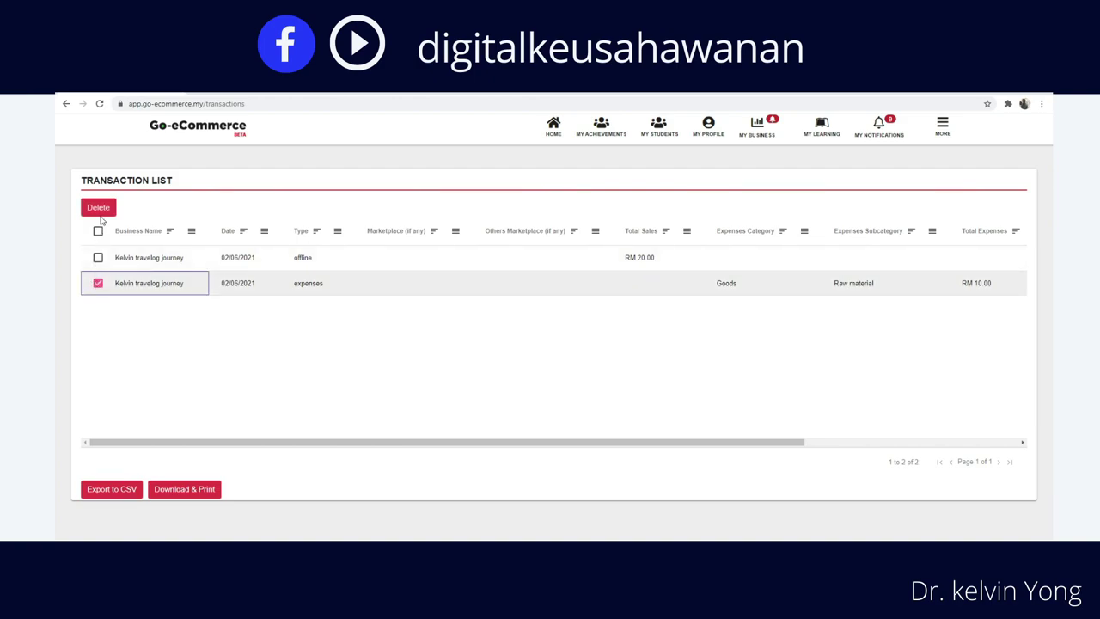
click(98, 284)
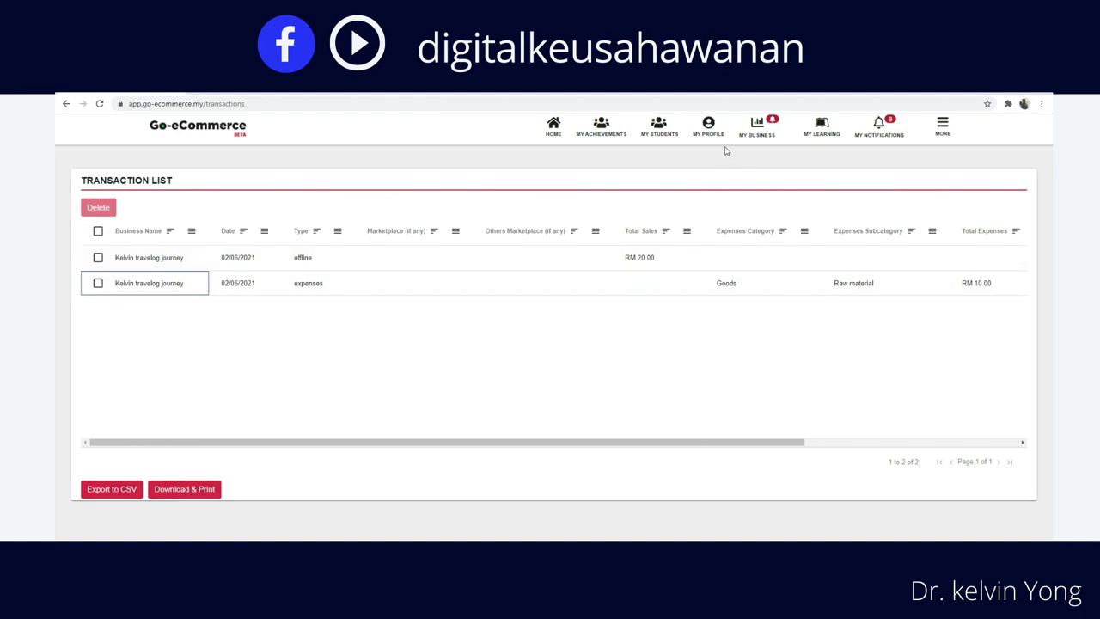
Return to the business sales page and submit a Marketing expense with subcategory Printing and an amount of 2.
click(757, 127)
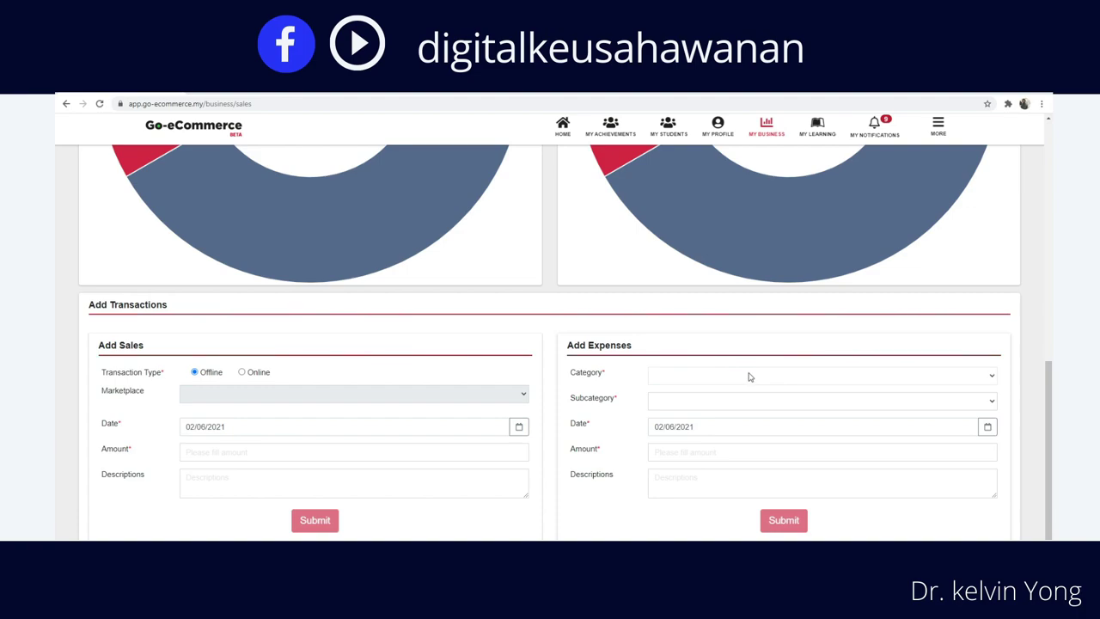
click(693, 402)
click(699, 452)
click(700, 453)
text(2)
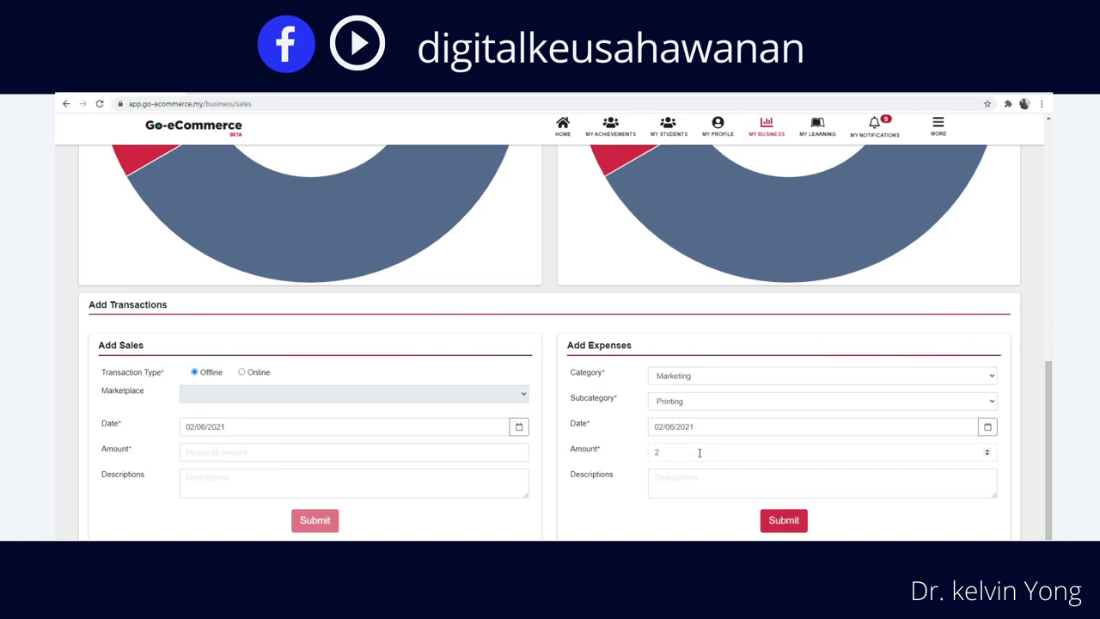
click(687, 487)
click(784, 522)
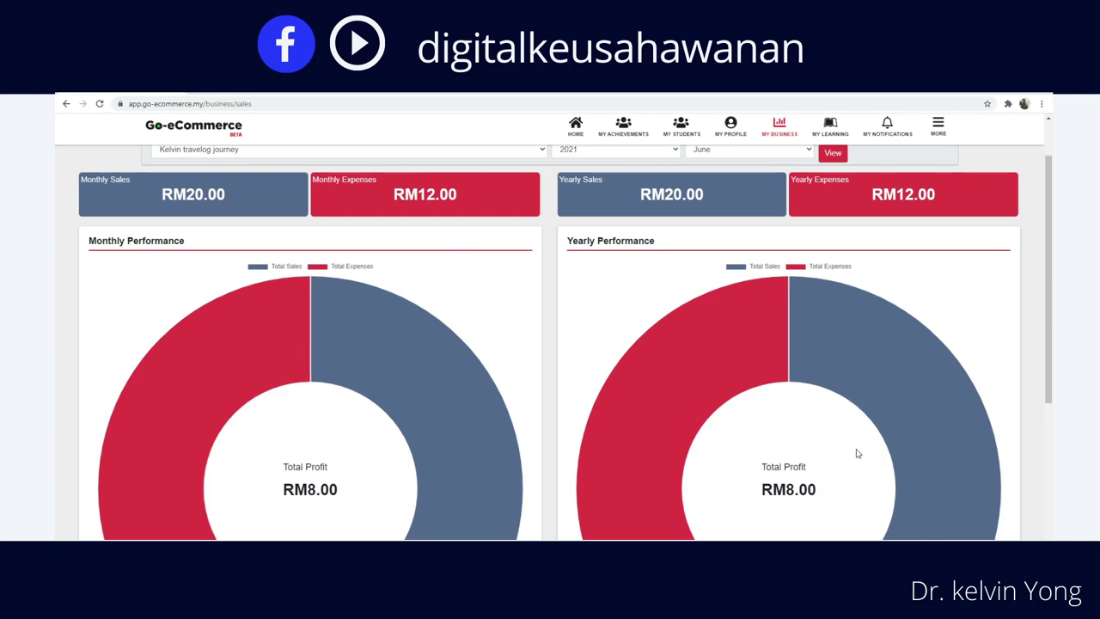
Submit an expense with category Salary, subcategory Salary and an amount of 1.
scroll(857, 453, down, 5)
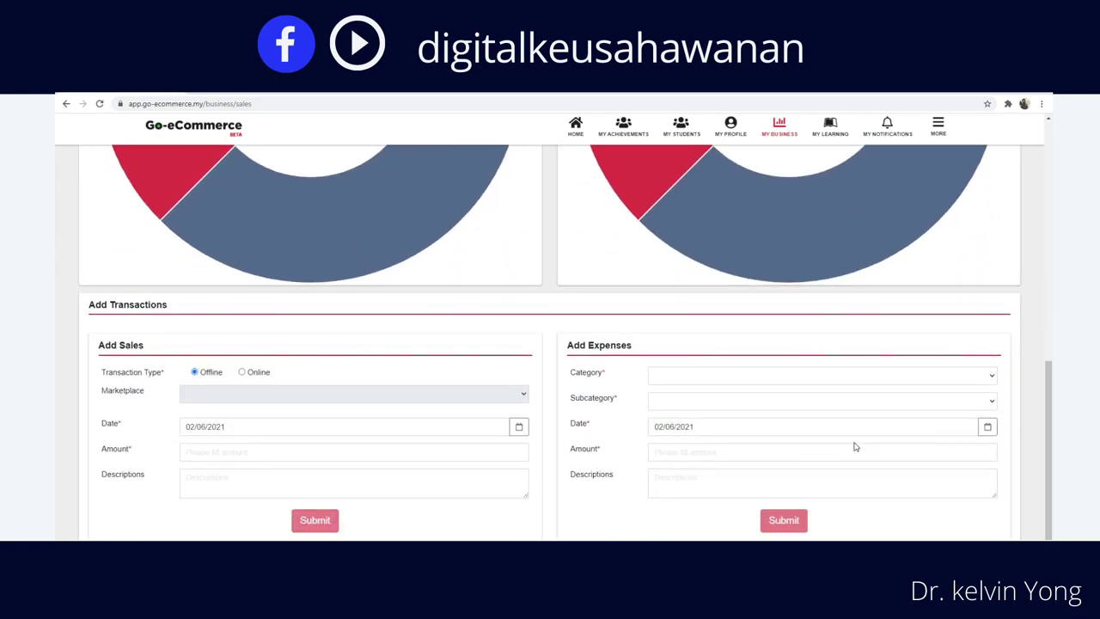
click(805, 380)
click(751, 422)
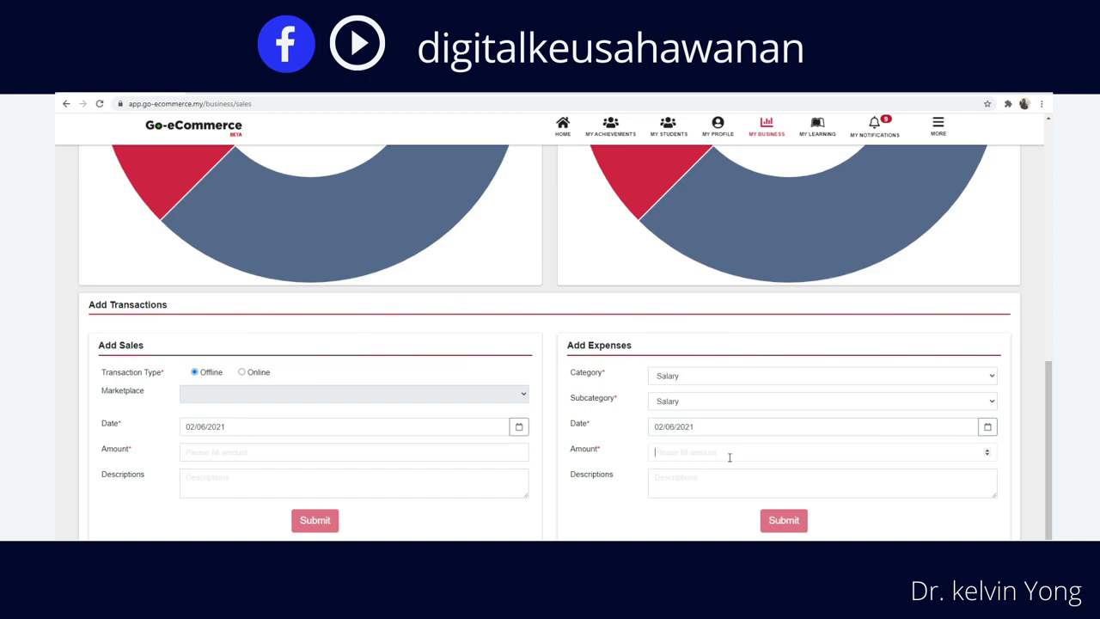
click(730, 458)
text(1)
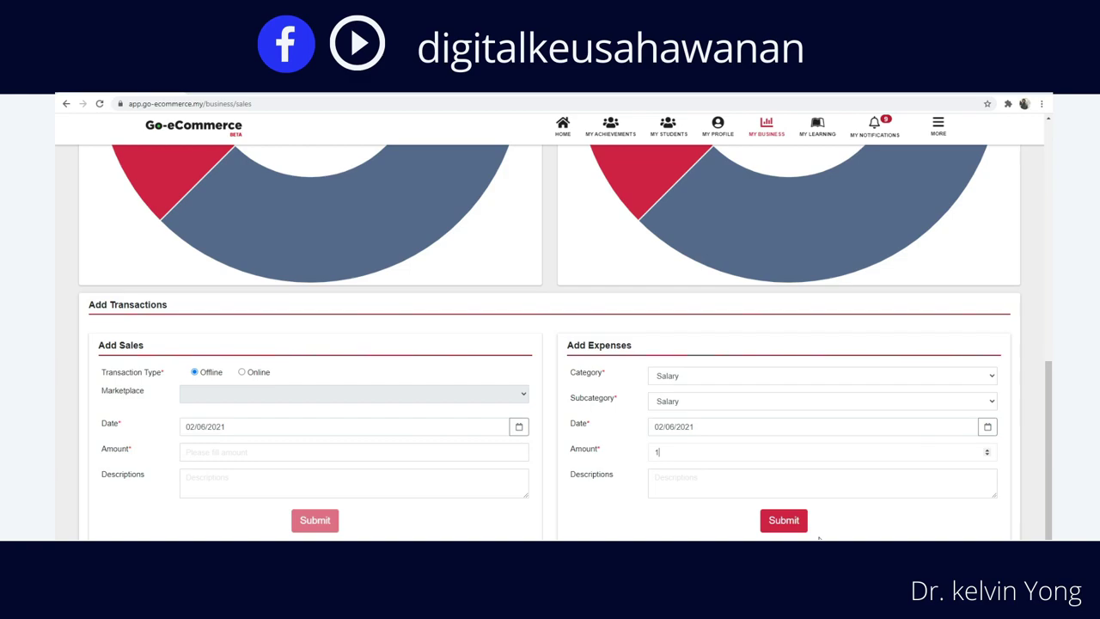
click(783, 521)
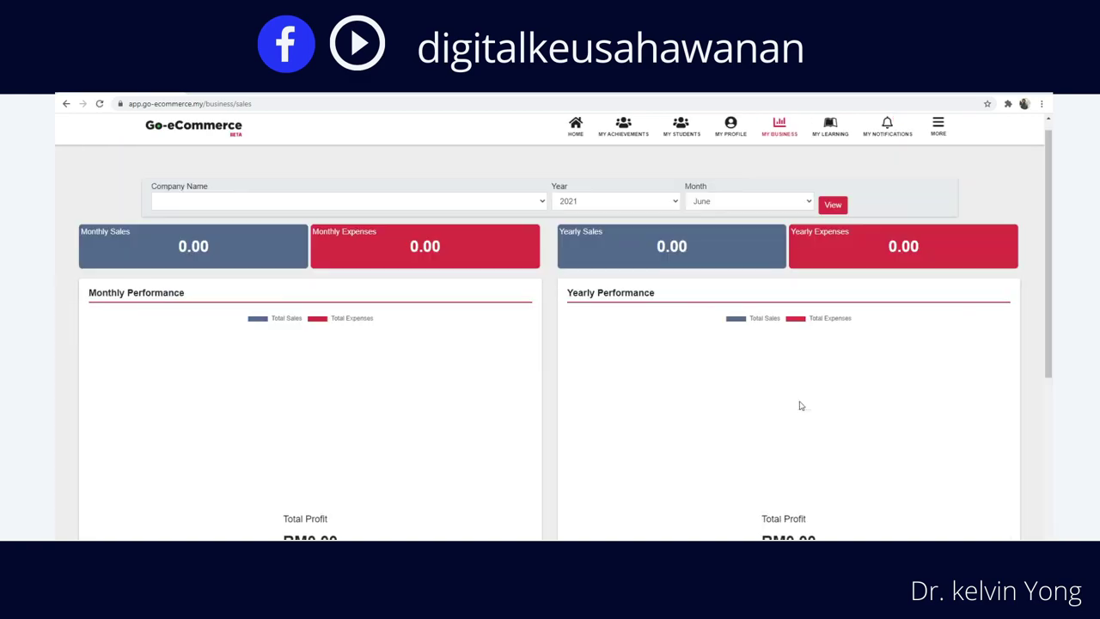
Check the performance charts for the total profit after the salary expense, down to the transaction forms.
scroll(796, 407, up, 2)
scroll(796, 407, up, 2)
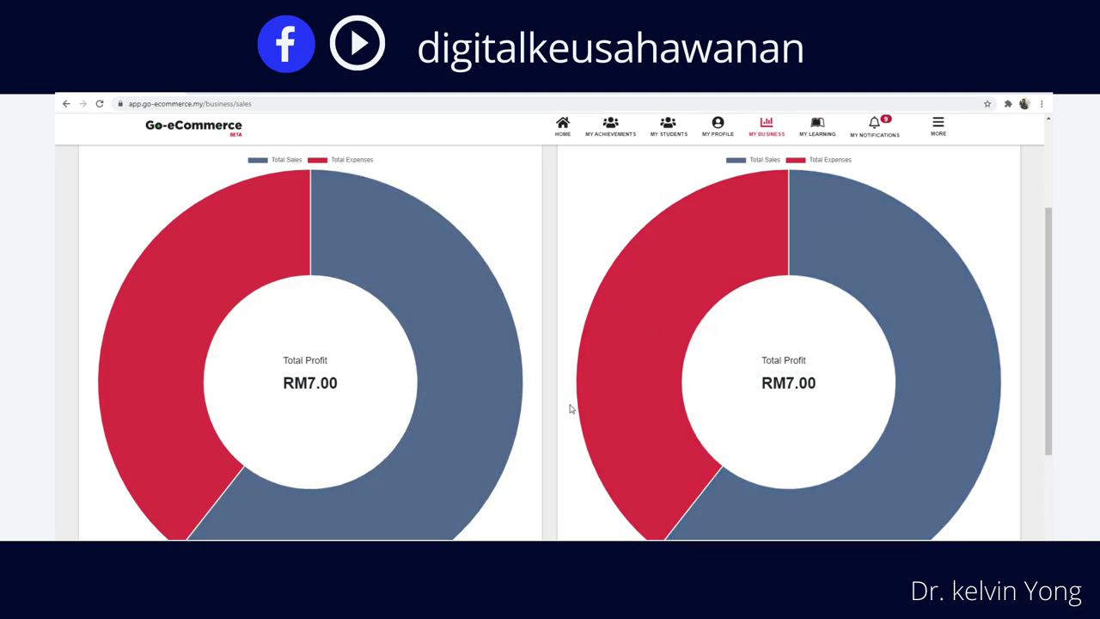
scroll(567, 406, down, 2)
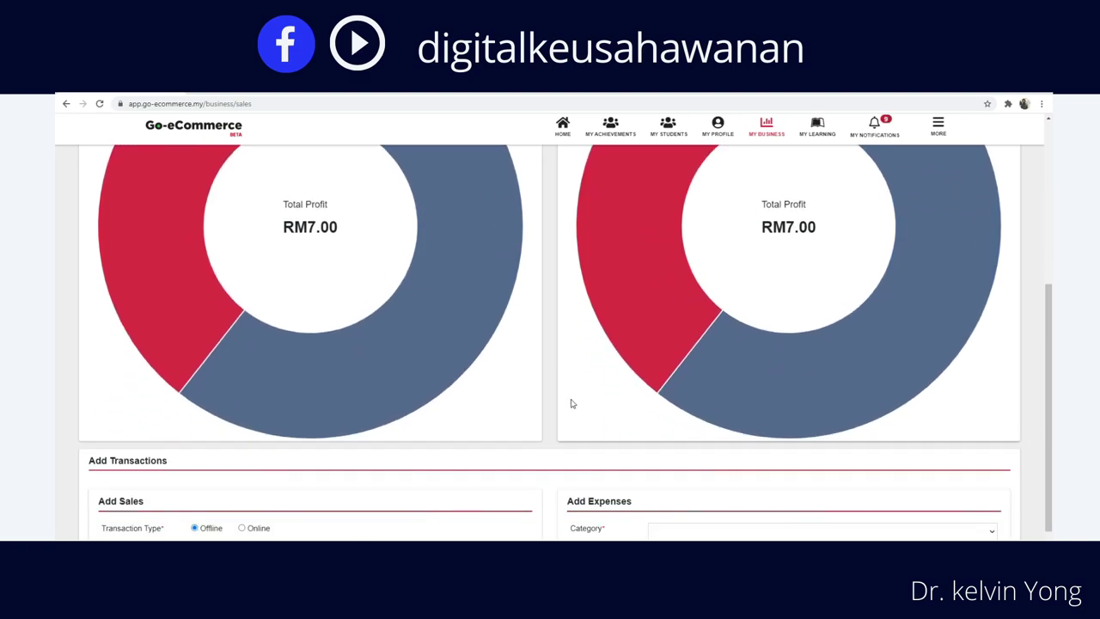
scroll(572, 404, down, 1)
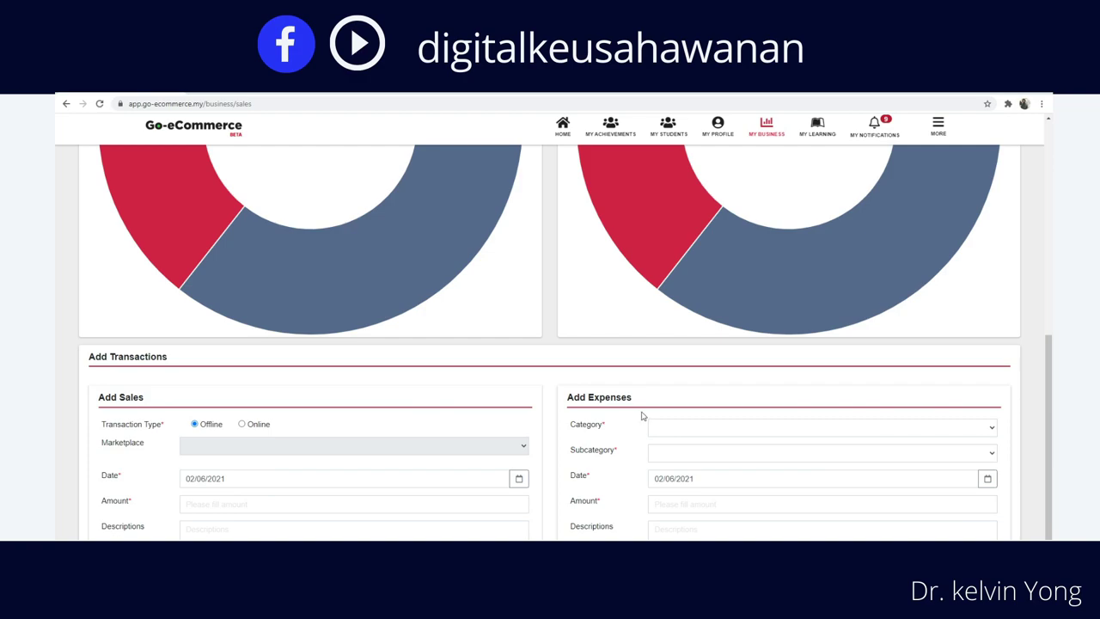
scroll(644, 415, down, 1)
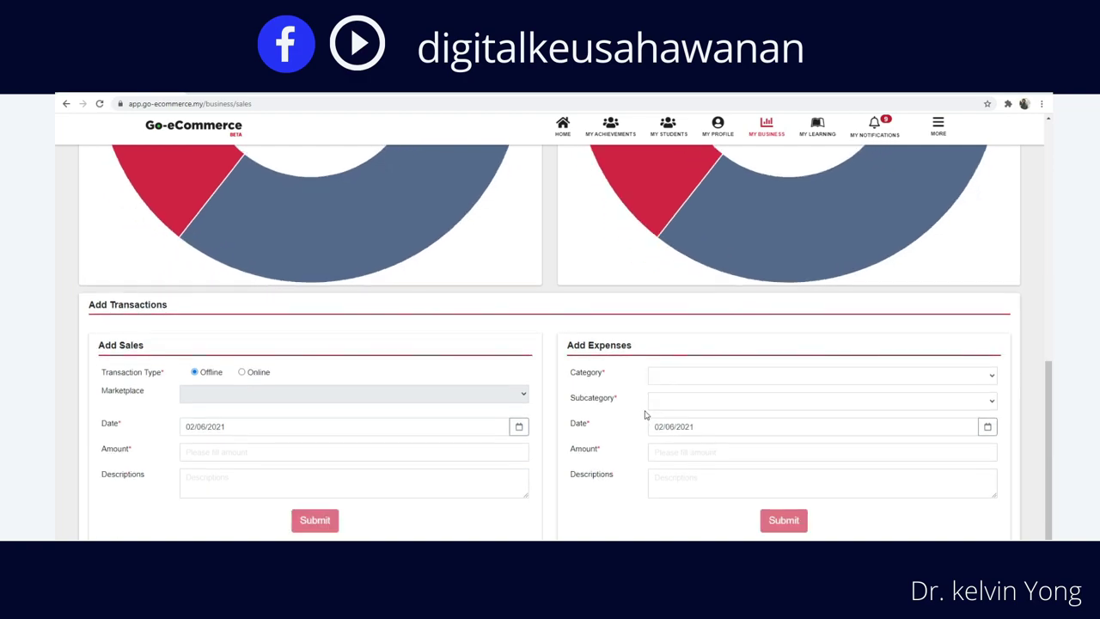
scroll(645, 416, up, 1)
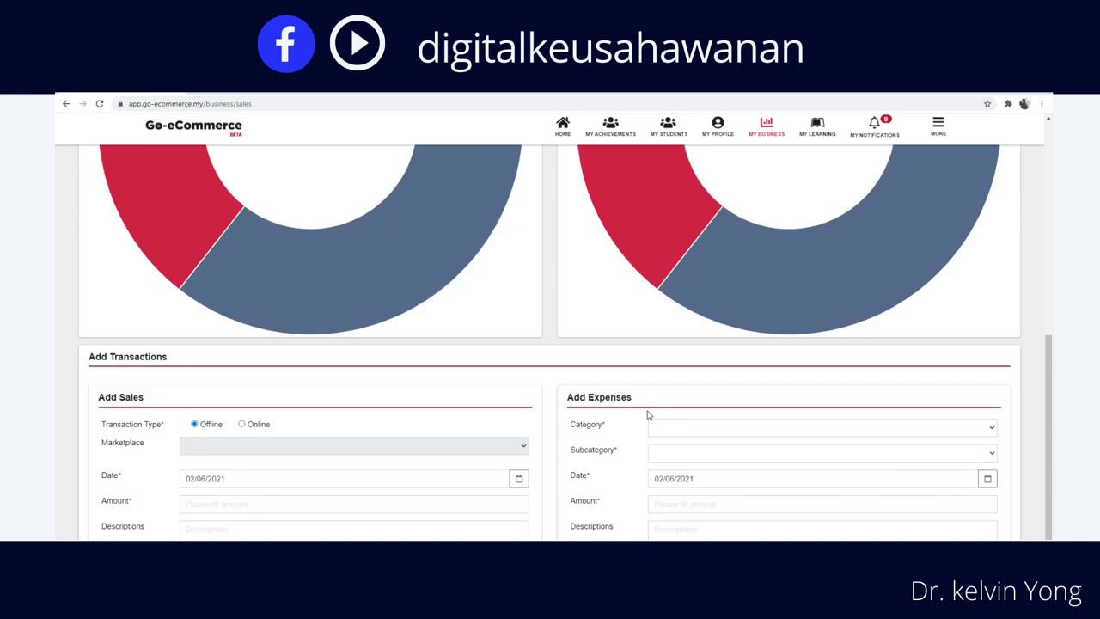
Go to the business profile in the user's profile and open it for editing.
click(718, 127)
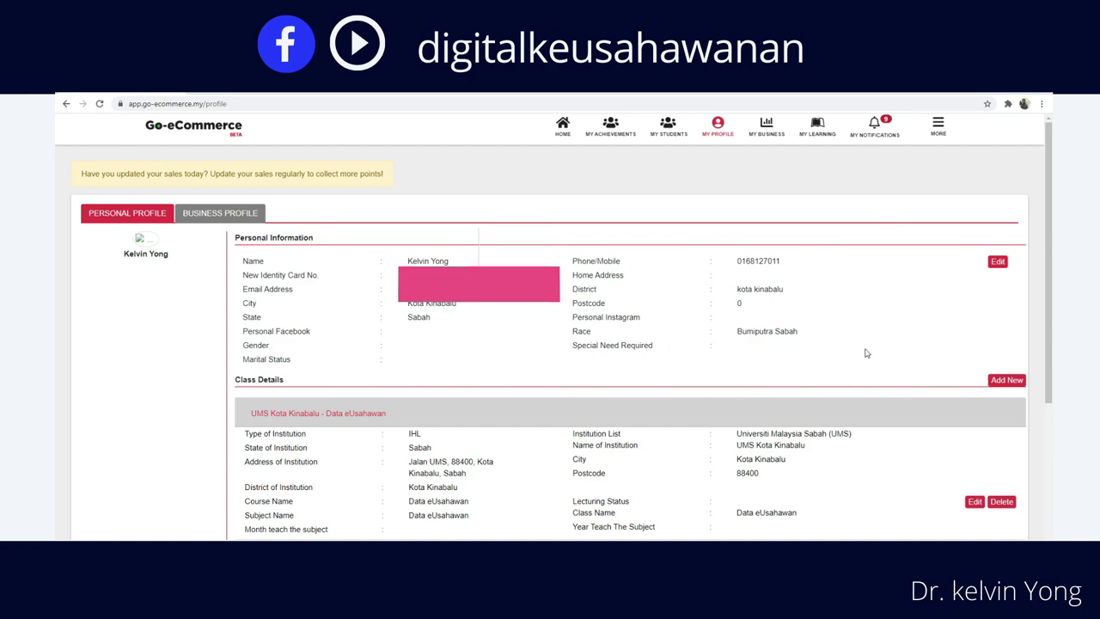
click(211, 214)
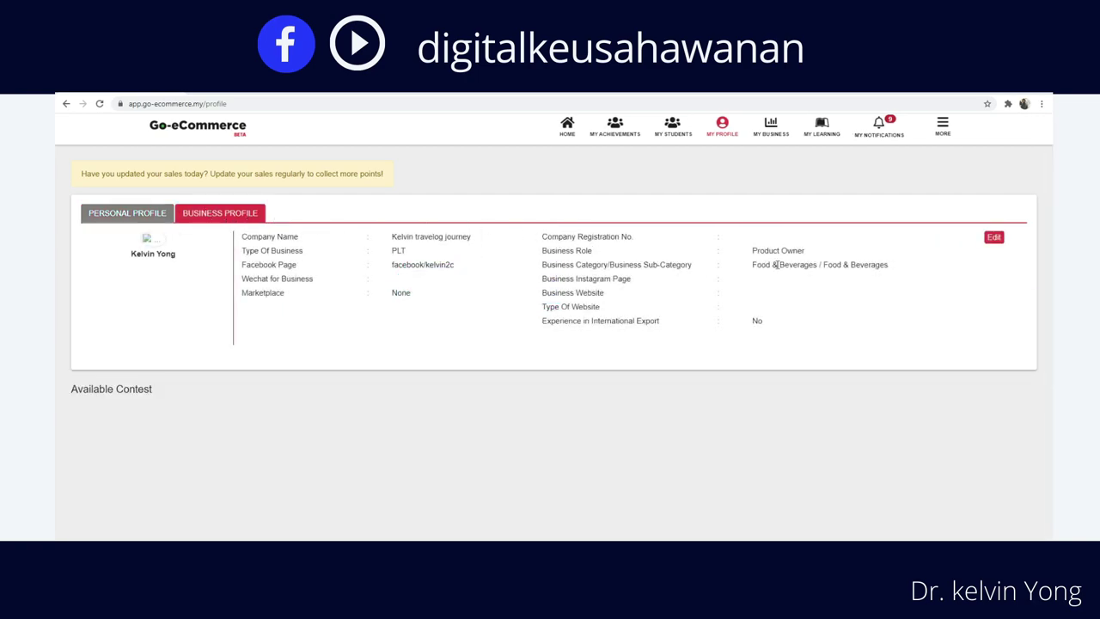
click(994, 238)
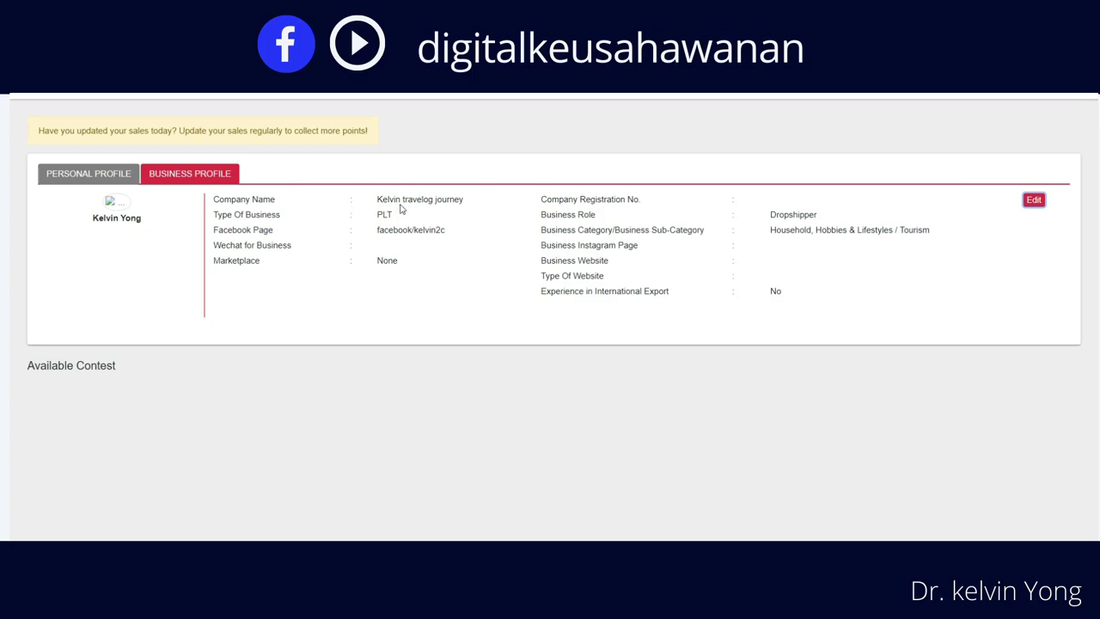
click(1034, 200)
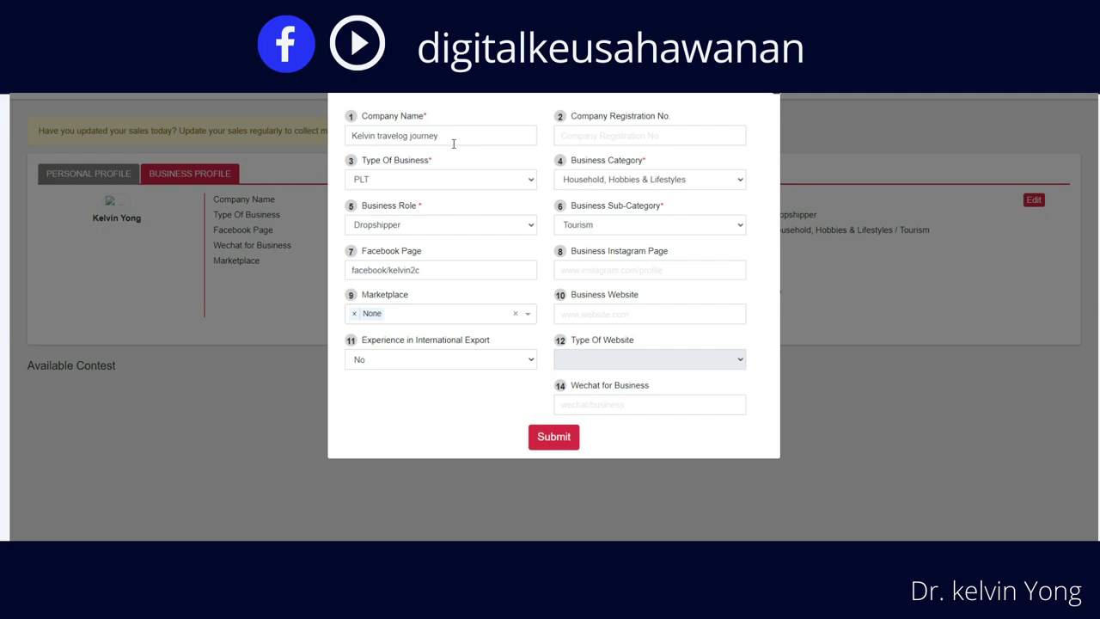
Change the business role to Product Owner and submit the business profile.
click(465, 203)
click(482, 207)
click(473, 222)
click(461, 207)
click(531, 228)
click(497, 244)
key(Down)
key(Down)
key(Down)
key(Down)
click(496, 242)
click(555, 443)
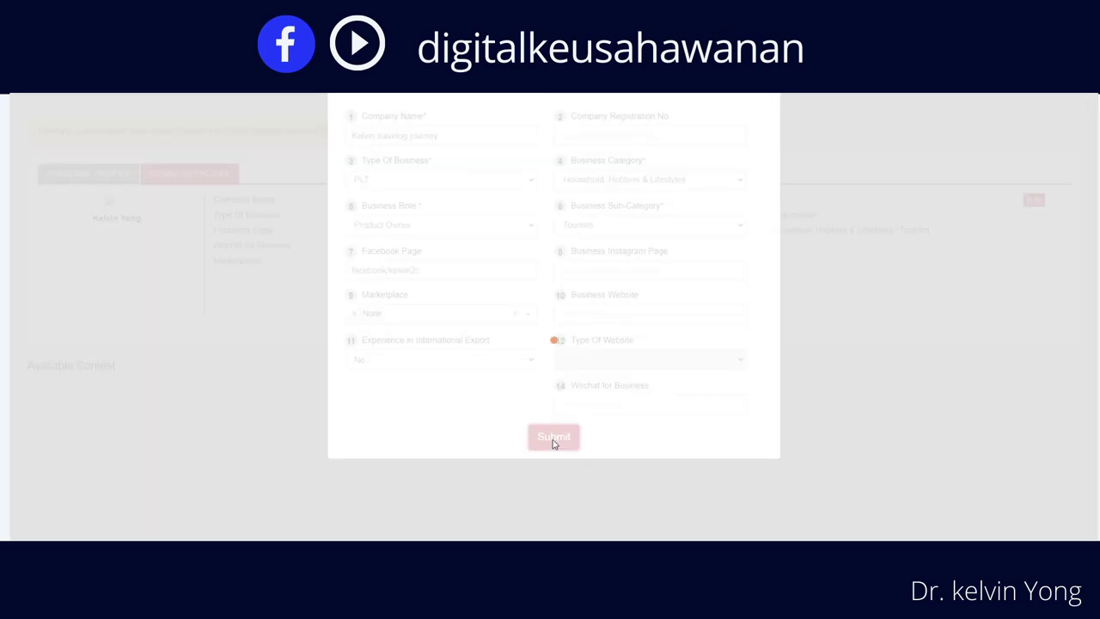